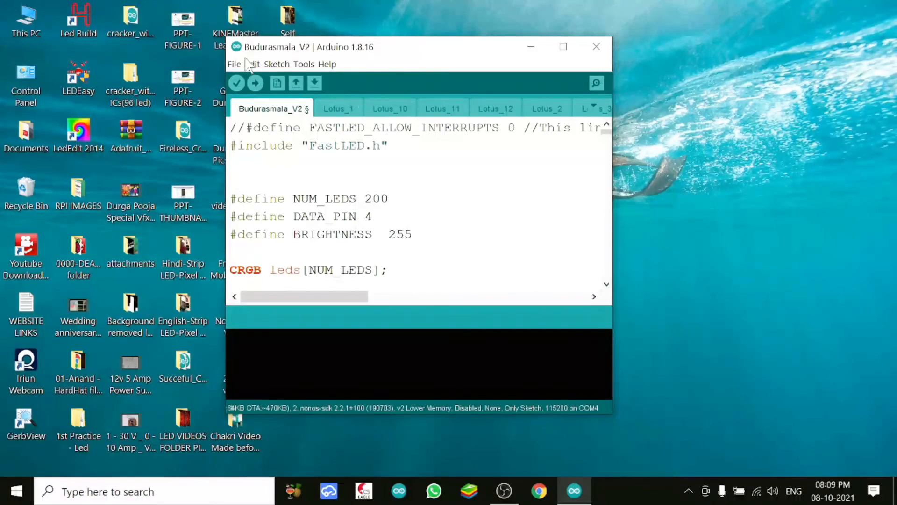
Open the preferences and inspect the Additional Boards Manager URLs entry back to its beginning.
{"action": "left_click", "coordinate": [234, 64]}
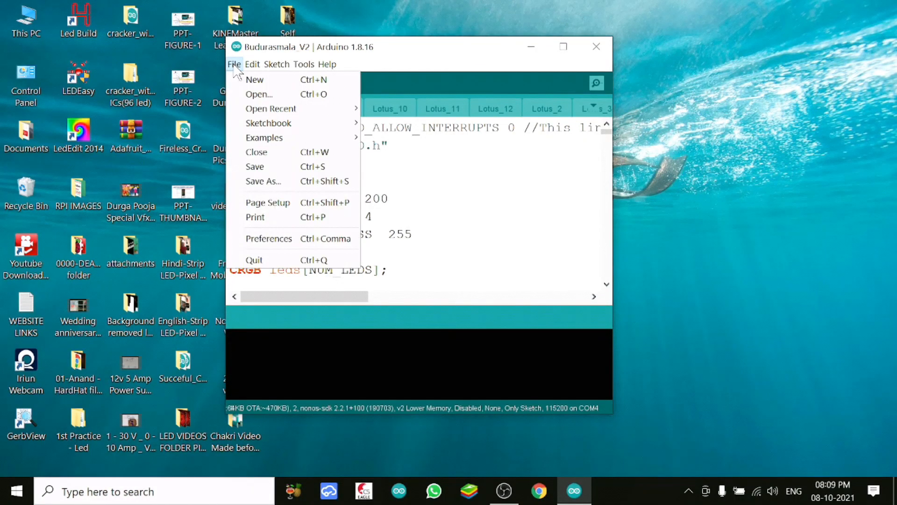
{"action": "left_click", "coordinate": [279, 239]}
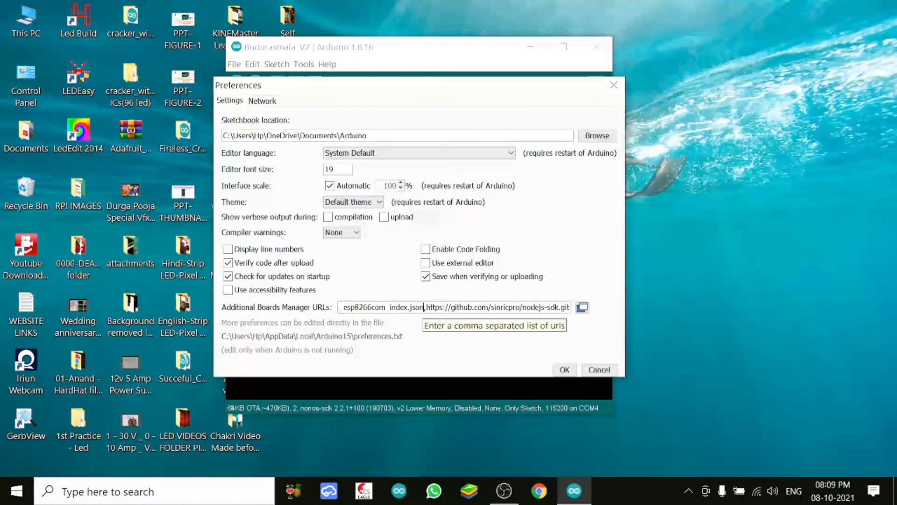
{"action": "key", "text": "Left"}
{"action": "key", "text": "Left"}
{"action": "key", "text": "Left"}
{"action": "key", "text": "Left"}
{"action": "key", "text": "Left"}
{"action": "key", "text": "Left"}
{"action": "key", "text": "Left"}
{"action": "key", "text": "Left"}
{"action": "key", "text": "Left"}
{"action": "key", "text": "Left"}
{"action": "key", "text": "Left"}
{"action": "key", "text": "Left"}
{"action": "key", "text": "Left"}
{"action": "key", "text": "Left"}
{"action": "key", "text": "Left"}
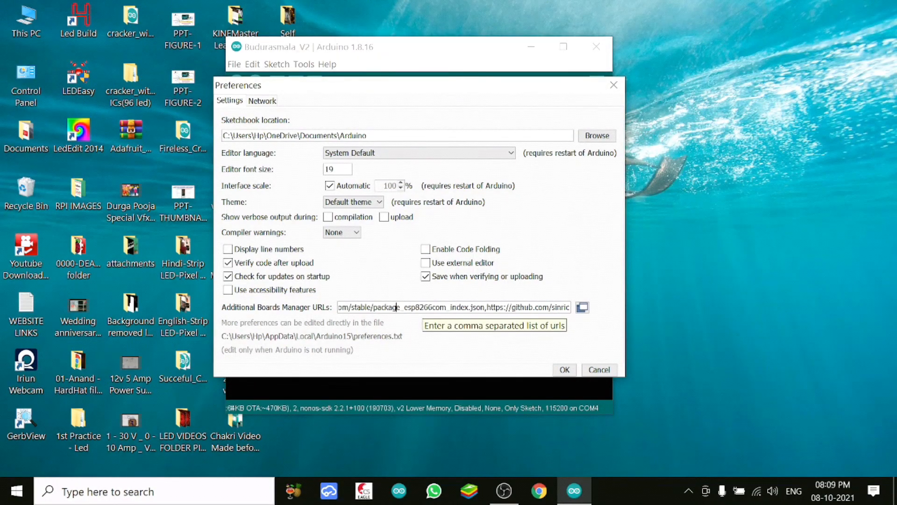
{"action": "key", "text": "Left"}
{"action": "key", "text": "Left"}
{"action": "key", "text": "Left"}
{"action": "key", "text": "Left"}
{"action": "key", "text": "Left"}
{"action": "key", "text": "Left"}
{"action": "key", "text": "Left"}
{"action": "key", "text": "Left"}
{"action": "key", "text": "Left"}
{"action": "key", "text": "Left"}
{"action": "key", "text": "Left"}
{"action": "key", "text": "Left"}
{"action": "key", "text": "Left"}
{"action": "key", "text": "Left"}
{"action": "key", "text": "Left"}
{"action": "key", "text": "Left"}
{"action": "key", "text": "Left"}
{"action": "key", "text": "Left"}
{"action": "key", "text": "Left"}
{"action": "key", "text": "Left"}
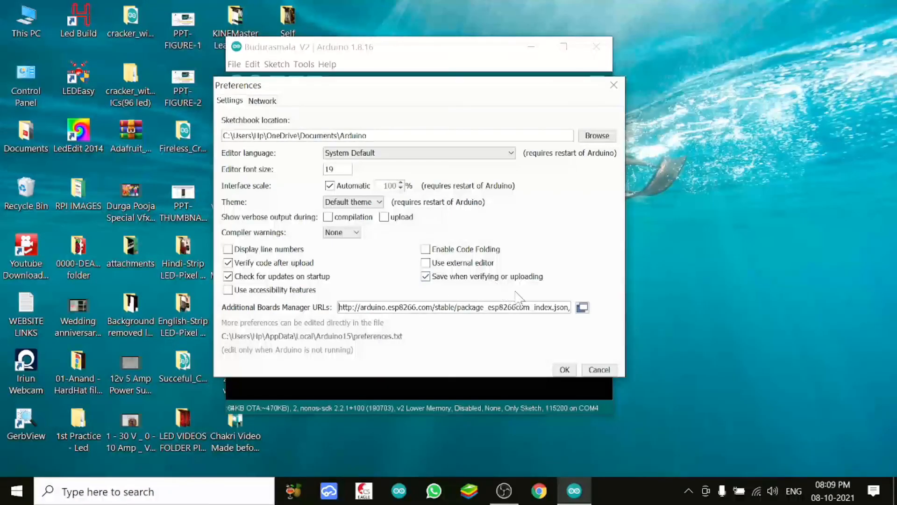
View the additional boards manager URLs as a one-per-row list, and accept the list and the preferences.
{"action": "left_click", "coordinate": [582, 307]}
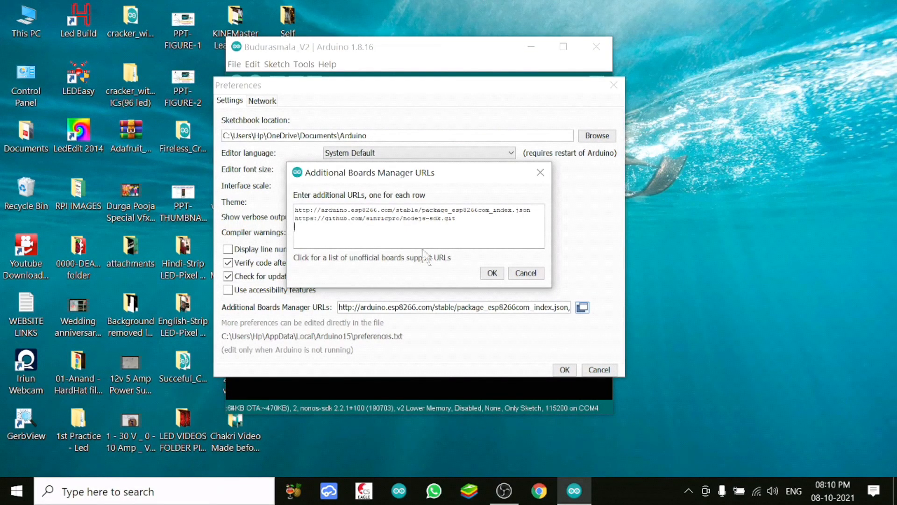
{"action": "left_click", "coordinate": [493, 273]}
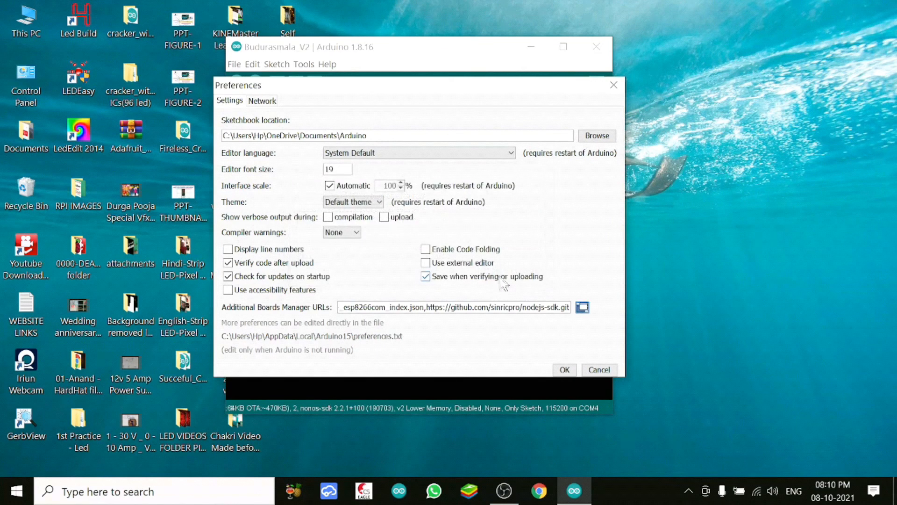
{"action": "left_click", "coordinate": [565, 369]}
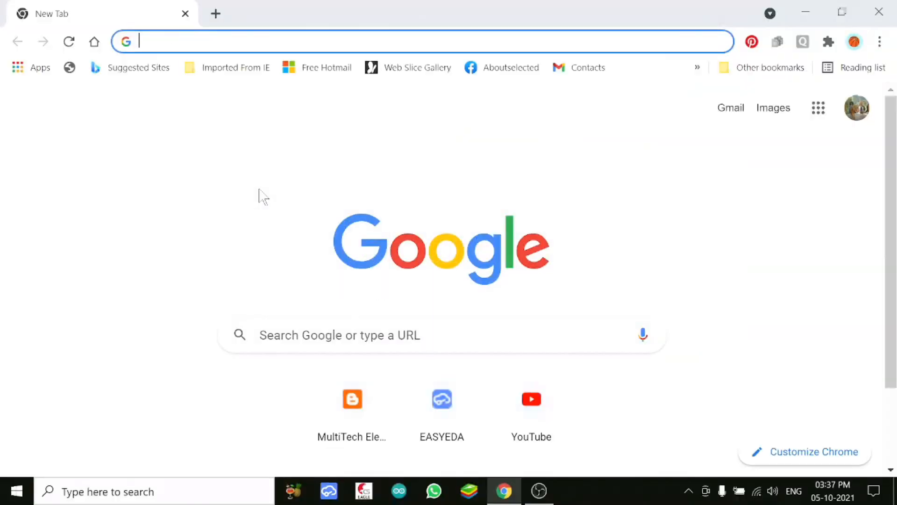
In Chrome, search Google for "adding esp8266 node mcu 12e board" and open the Instructables article "Steps to Setup Arduino IDE for NODEMCU ESP8266".
{"action": "left_click", "coordinate": [280, 335]}
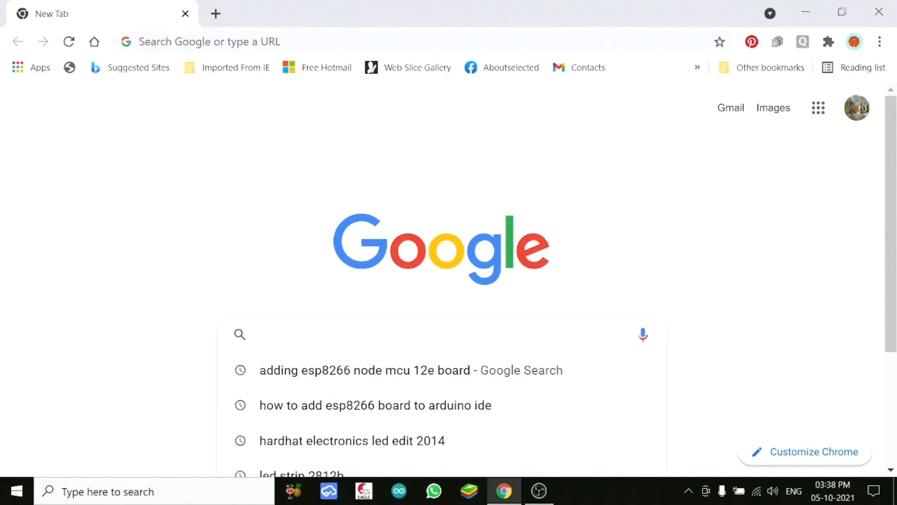
{"action": "left_click", "coordinate": [386, 380]}
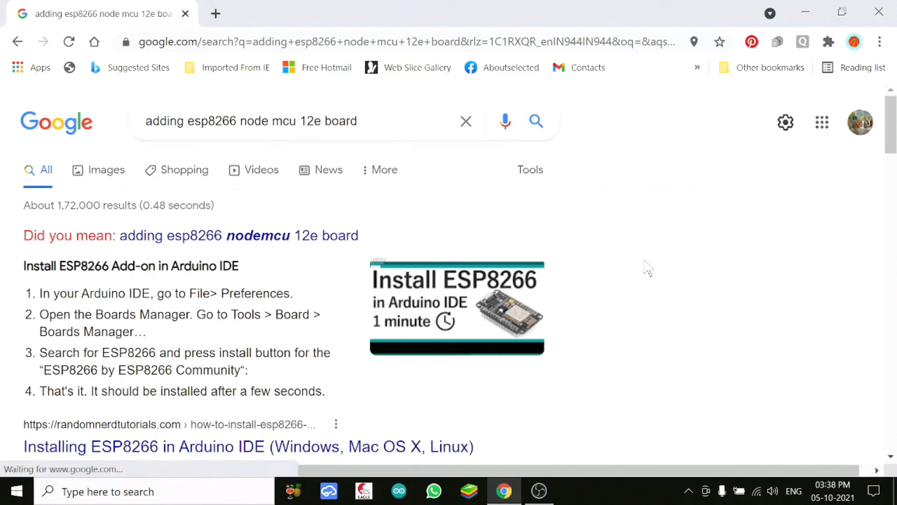
{"action": "left_click_drag", "start_coordinate": [895, 150], "coordinate": [895, 267]}
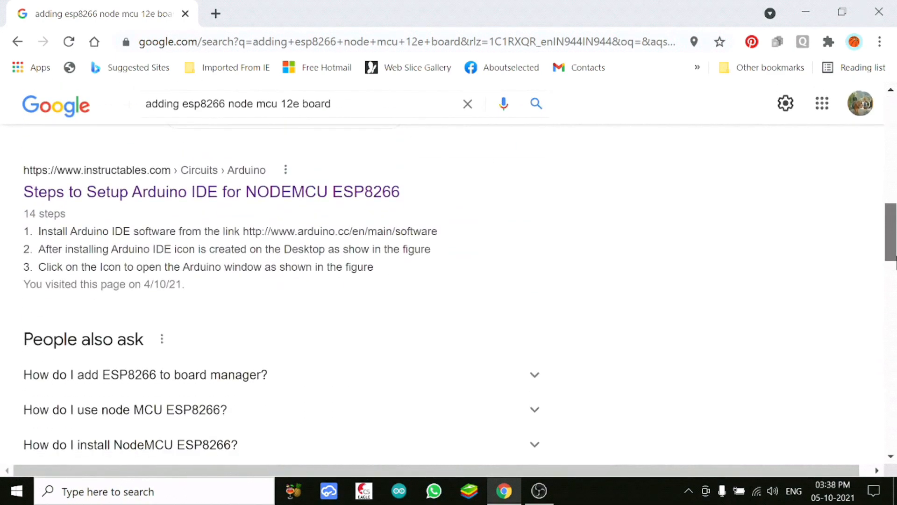
{"action": "left_click", "coordinate": [189, 205]}
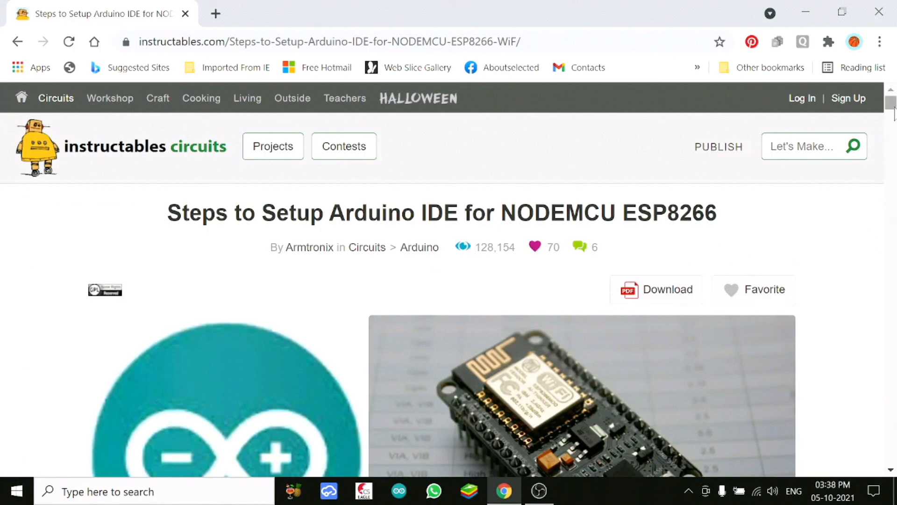
Examine the article's preferences, Additional Boards Manager URLs and ESP8266 board package steps, and close the browser.
{"action": "scroll", "coordinate": [894, 114], "scroll_direction": "down", "scroll_amount": 5}
{"action": "scroll", "coordinate": [567, 86], "scroll_direction": "up", "scroll_amount": 1}
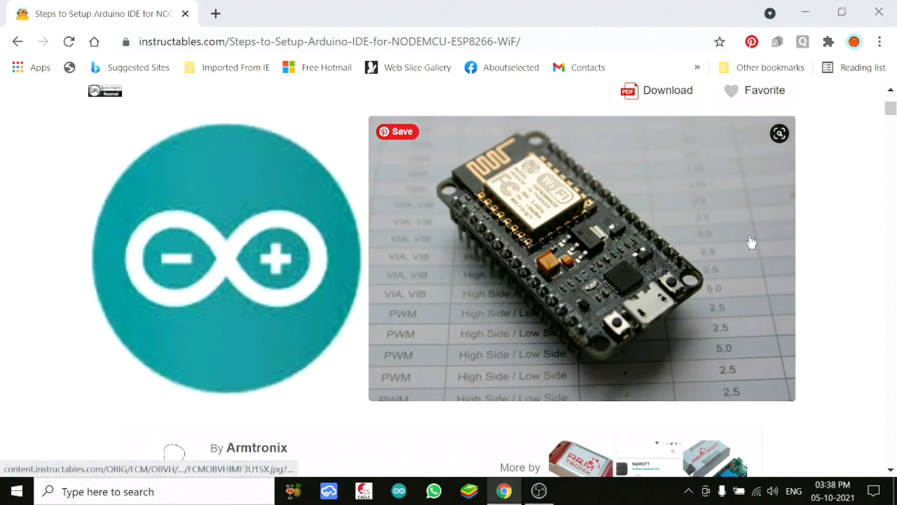
{"action": "left_click_drag", "start_coordinate": [894, 113], "coordinate": [894, 181]}
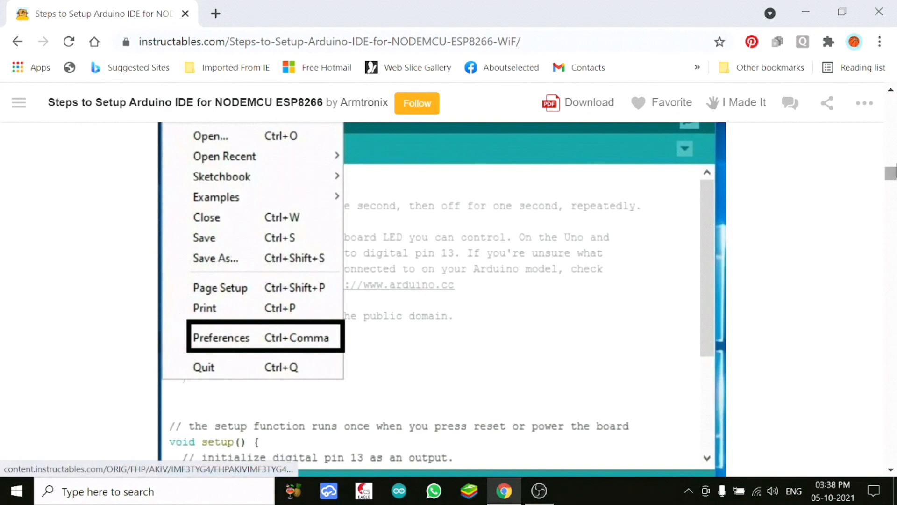
{"action": "left_click_drag", "start_coordinate": [890, 175], "coordinate": [891, 196]}
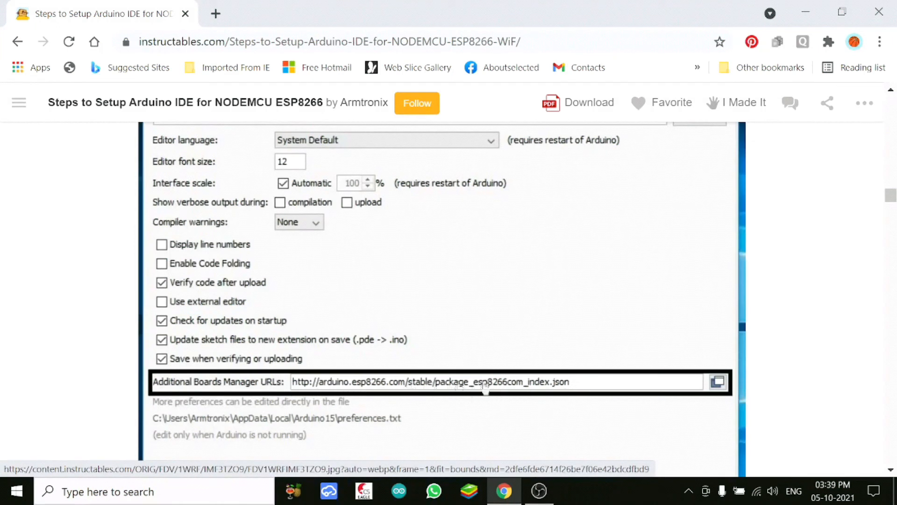
{"action": "left_click_drag", "start_coordinate": [574, 387], "coordinate": [494, 378]}
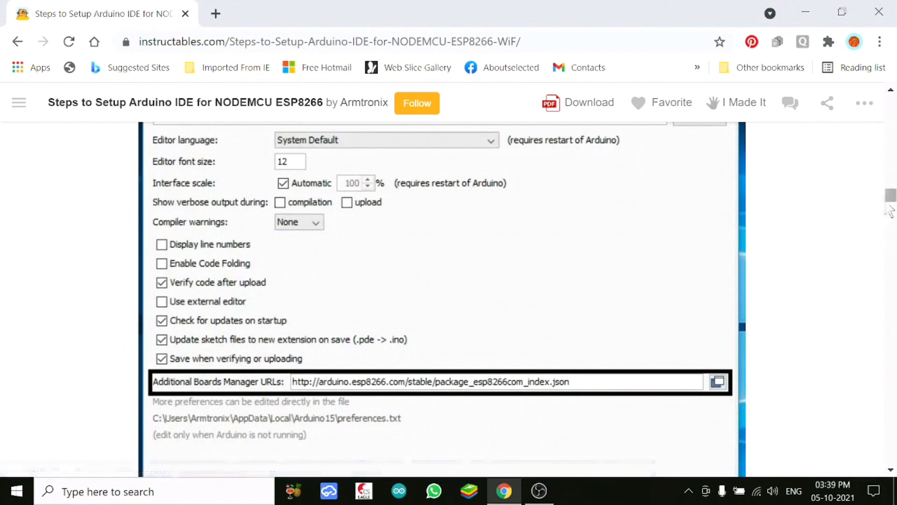
{"action": "left_click_drag", "start_coordinate": [891, 198], "coordinate": [892, 211]}
{"action": "left_click_drag", "start_coordinate": [891, 214], "coordinate": [893, 241]}
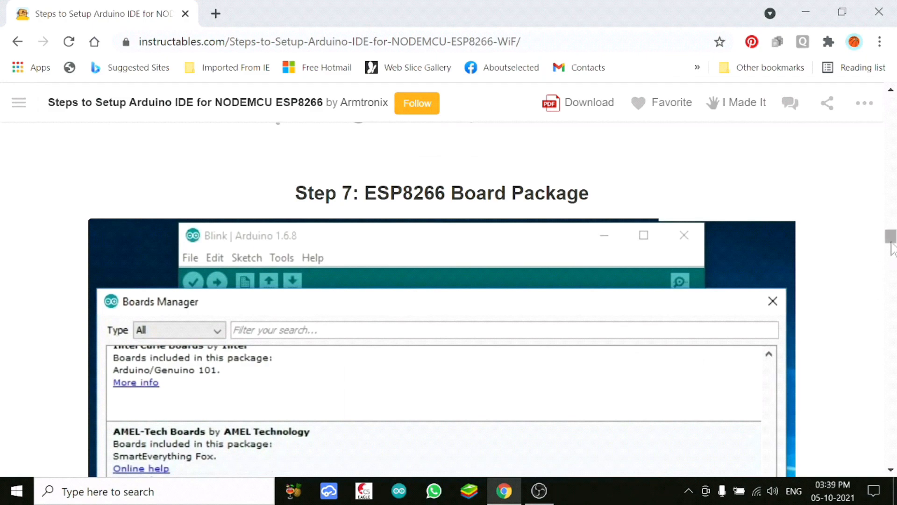
{"action": "left_click_drag", "start_coordinate": [891, 237], "coordinate": [888, 115]}
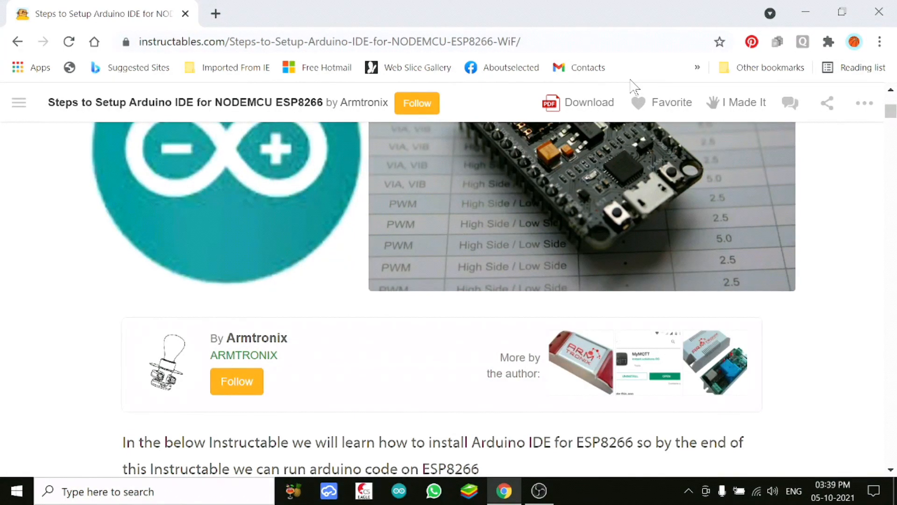
{"action": "left_click", "coordinate": [877, 18]}
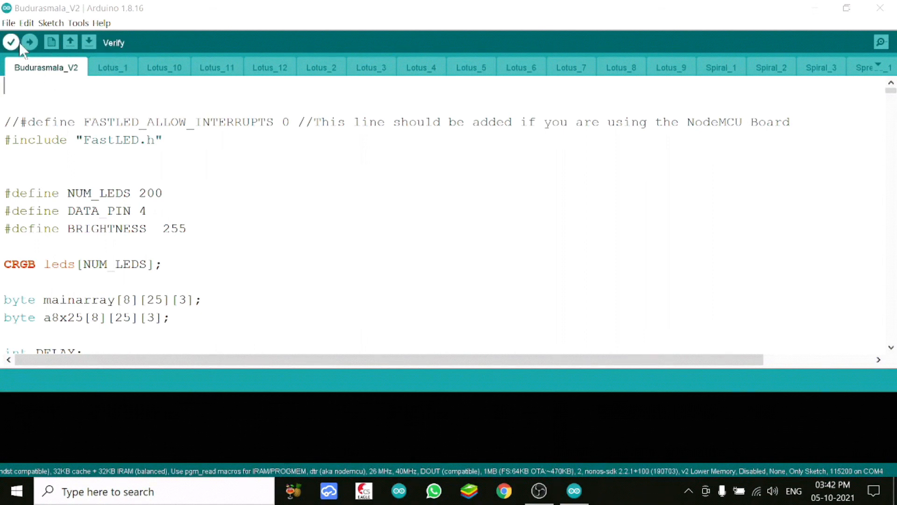
In the Arduino IDE, review the additional boards manager URL list in the preferences and accept both dialogs.
{"action": "left_click", "coordinate": [11, 27]}
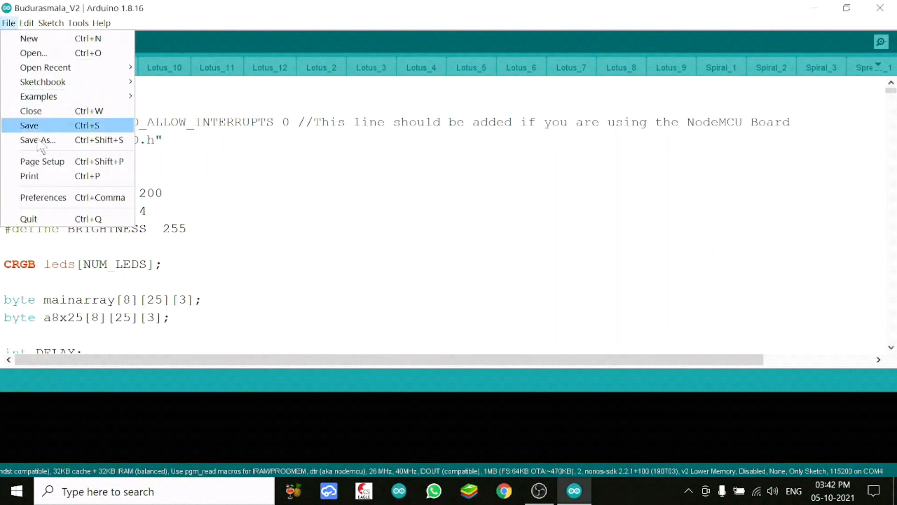
{"action": "left_click", "coordinate": [56, 200]}
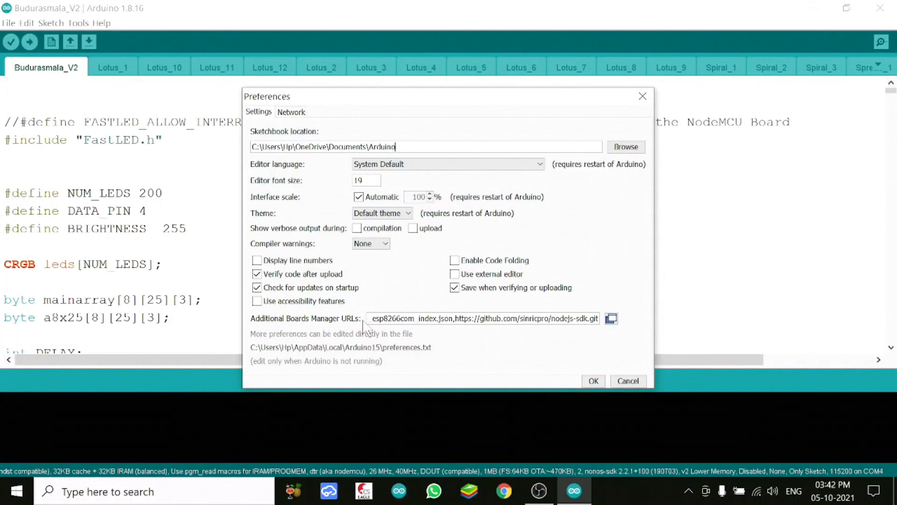
{"action": "left_click", "coordinate": [611, 319]}
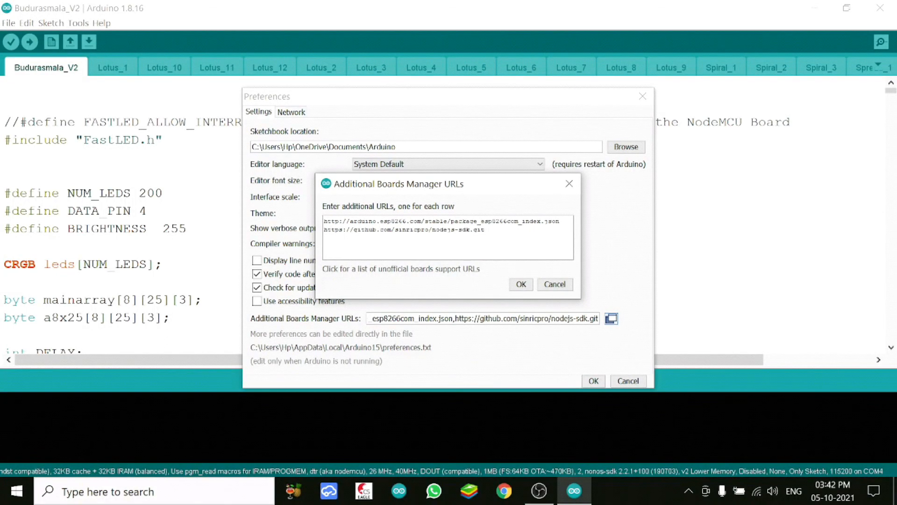
{"action": "key", "text": "Return"}
{"action": "left_click", "coordinate": [521, 284]}
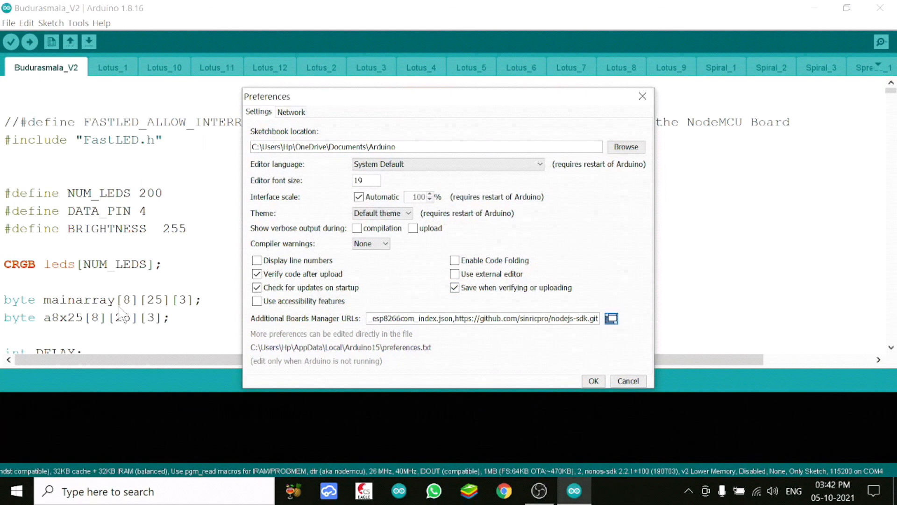
{"action": "left_click", "coordinate": [594, 381]}
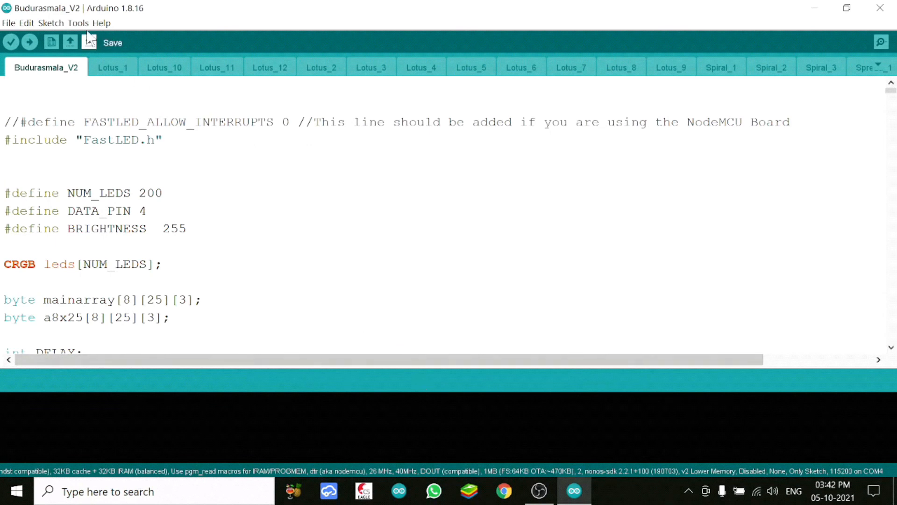
Open the Library Manager and search for "ESP8266 node mcu 12e".
{"action": "left_click", "coordinate": [51, 24]}
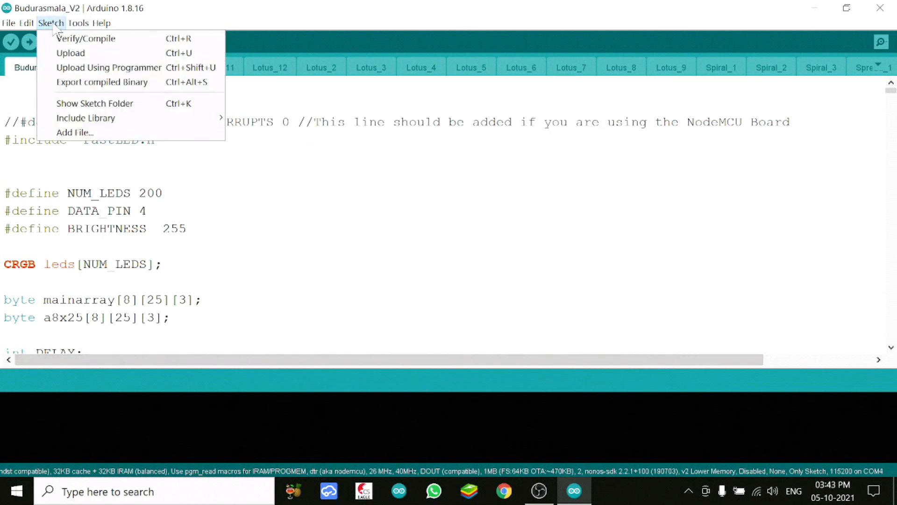
{"action": "mouse_move", "coordinate": [102, 123]}
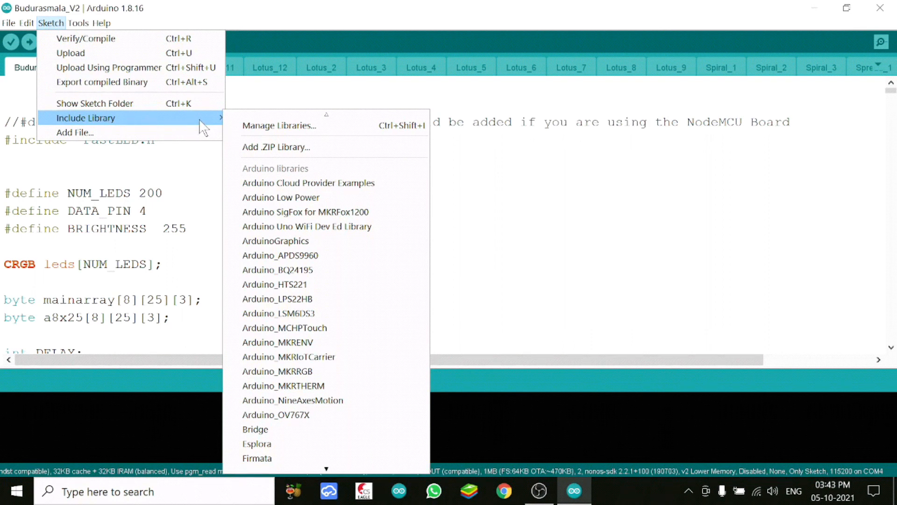
{"action": "left_click", "coordinate": [354, 127]}
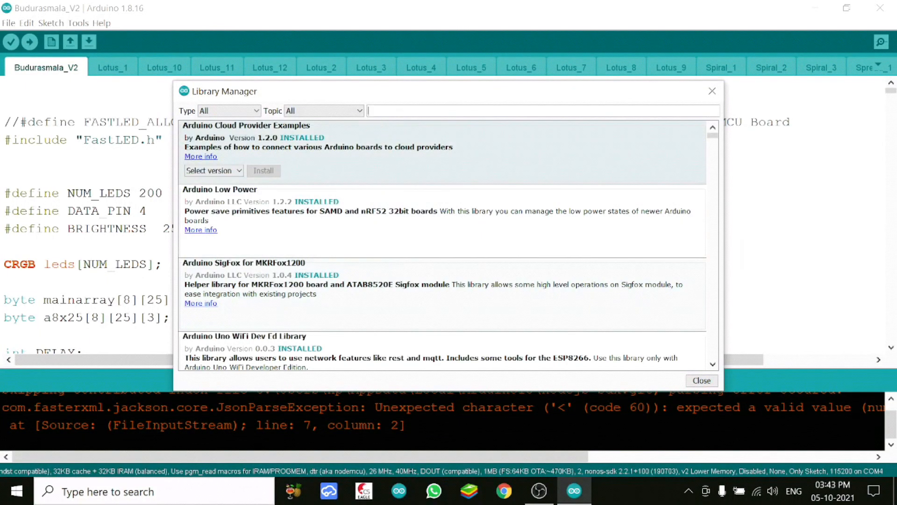
{"action": "type", "text": "ESP8266 node"}
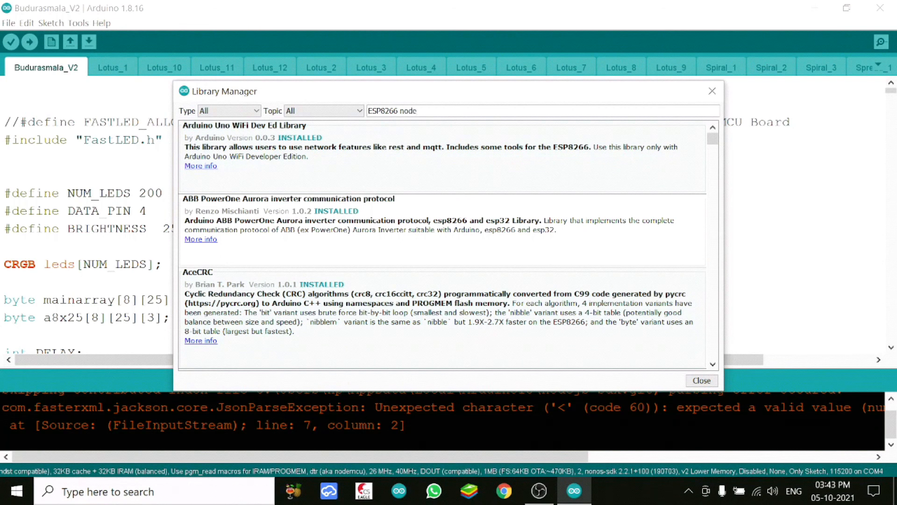
{"action": "type", "text": " mcu 12e"}
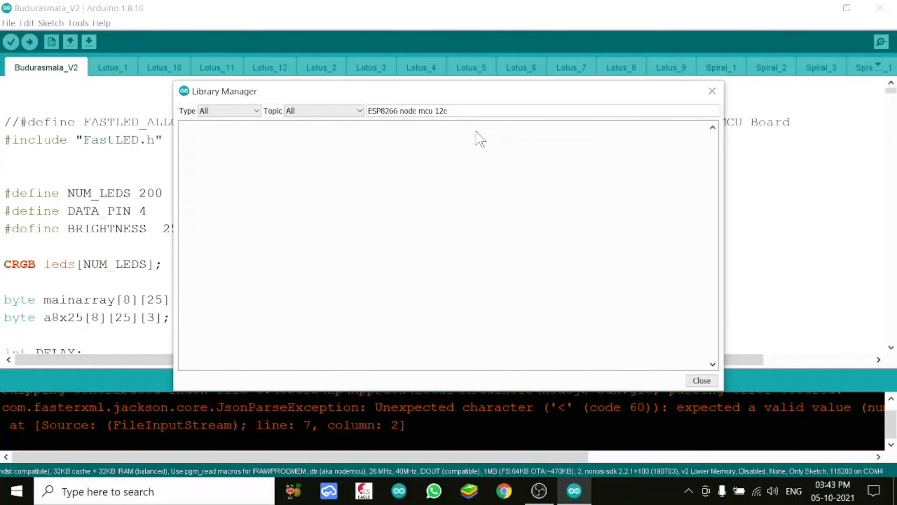
Shorten the library search to "ESP8266", look through the matching libraries, and close the Library Manager.
{"action": "key", "text": "BackSpace"}
{"action": "key", "text": "BackSpace"}
{"action": "key", "text": "BackSpace"}
{"action": "key", "text": "BackSpace"}
{"action": "key", "text": "BackSpace"}
{"action": "key", "text": "BackSpace"}
{"action": "key", "text": "BackSpace"}
{"action": "key", "text": "BackSpace"}
{"action": "key", "text": "BackSpace"}
{"action": "key", "text": "BackSpace"}
{"action": "key", "text": "BackSpace"}
{"action": "key", "text": "BackSpace"}
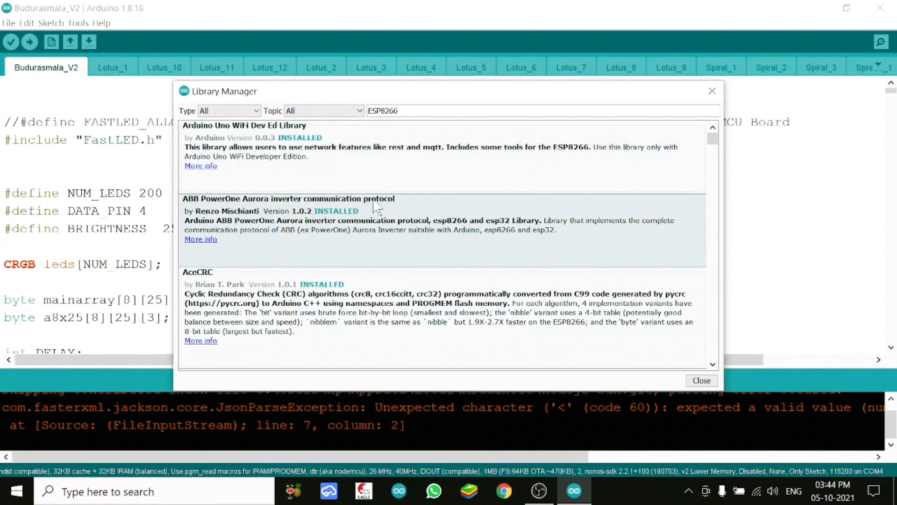
{"action": "mouse_move", "coordinate": [295, 310]}
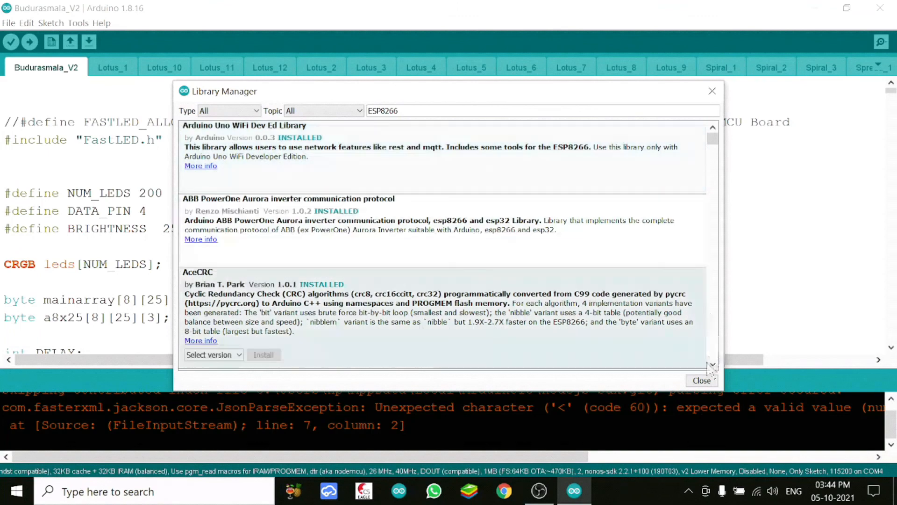
{"action": "scroll", "coordinate": [709, 366], "scroll_direction": "down", "scroll_amount": 3}
{"action": "left_click", "coordinate": [700, 381]}
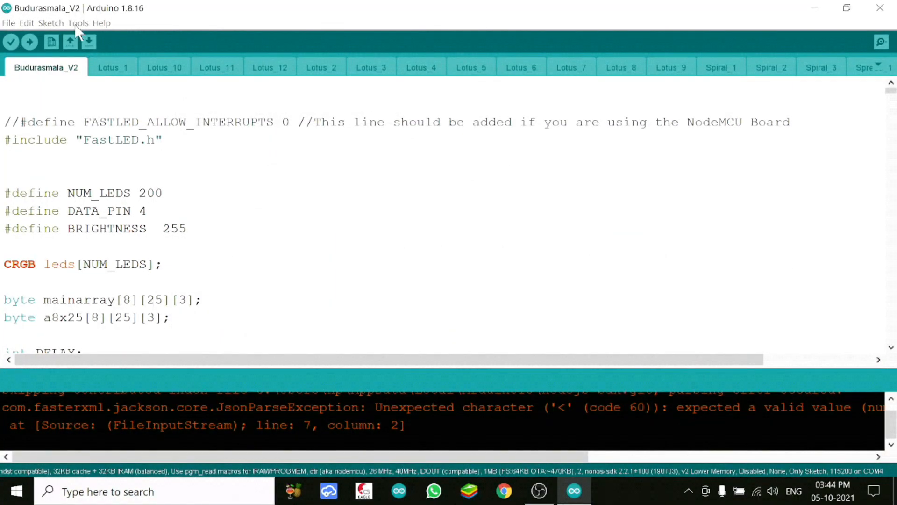
Set the target board to Arduino Uno from the Arduino AVR Boards group.
{"action": "left_click", "coordinate": [52, 24]}
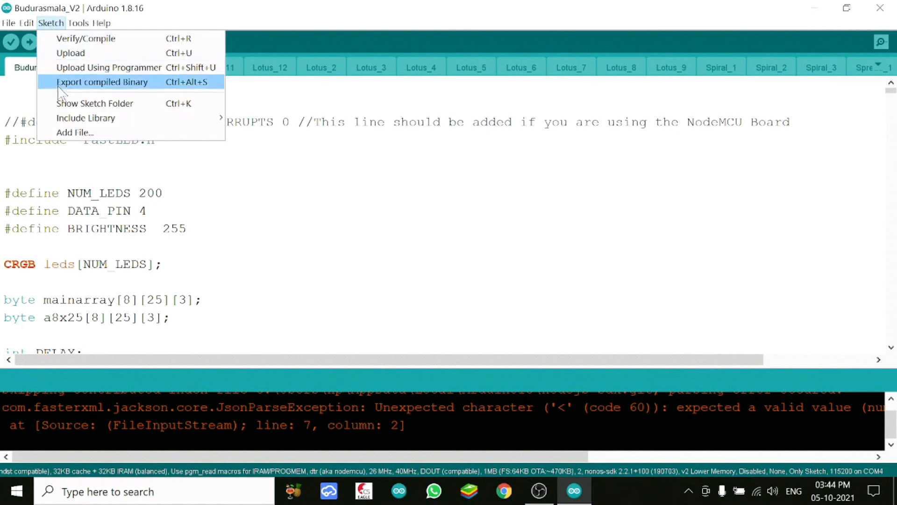
{"action": "mouse_move", "coordinate": [75, 25]}
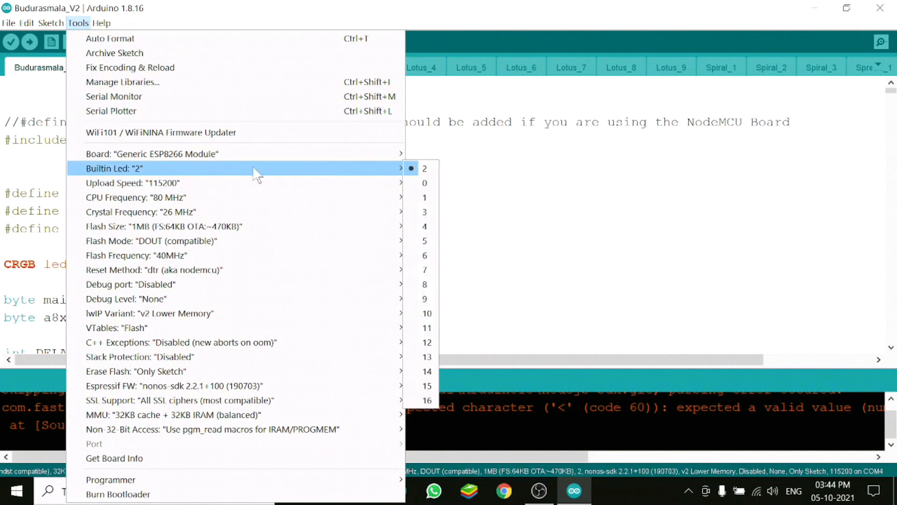
{"action": "mouse_move", "coordinate": [306, 152]}
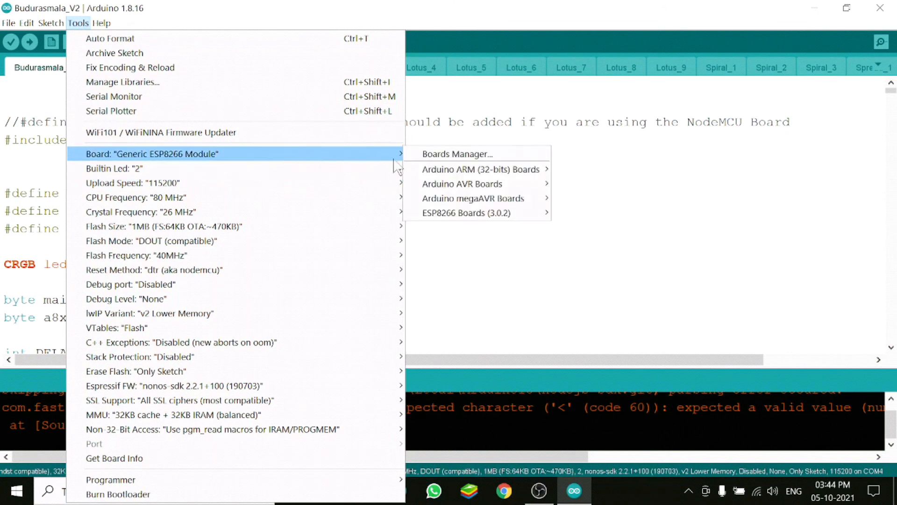
{"action": "mouse_move", "coordinate": [455, 185]}
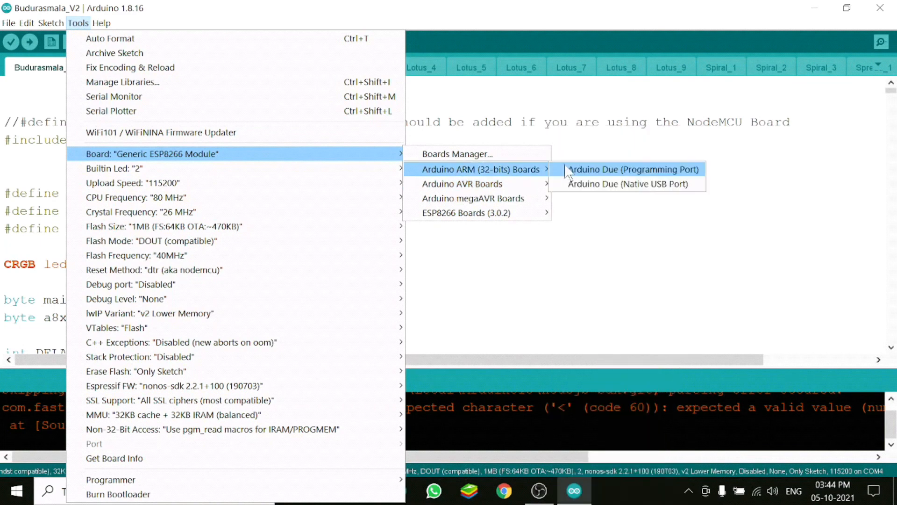
{"action": "left_click", "coordinate": [608, 157]}
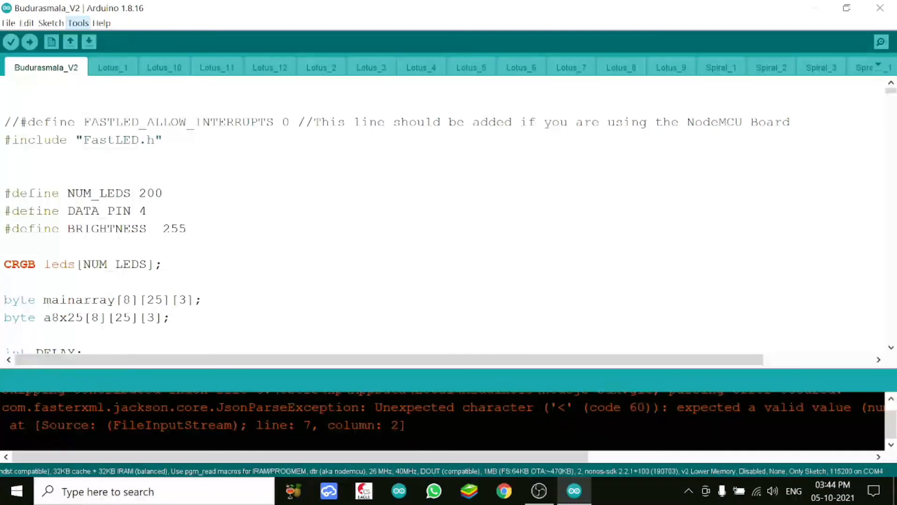
Set the target board to Generic ESP8266 Module from the ESP8266 Boards (3.0.2) group and review its board options such as Builtin Led and Upload Speed.
{"action": "left_click", "coordinate": [83, 25]}
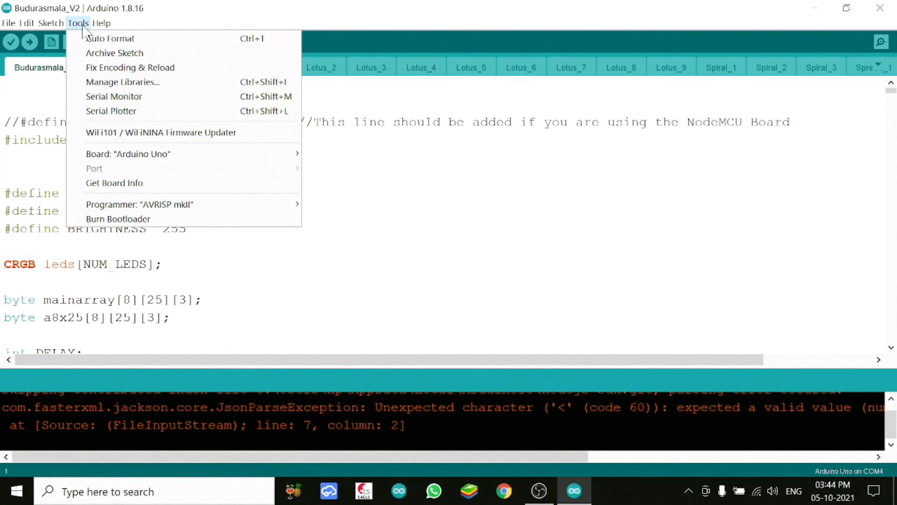
{"action": "mouse_move", "coordinate": [141, 156]}
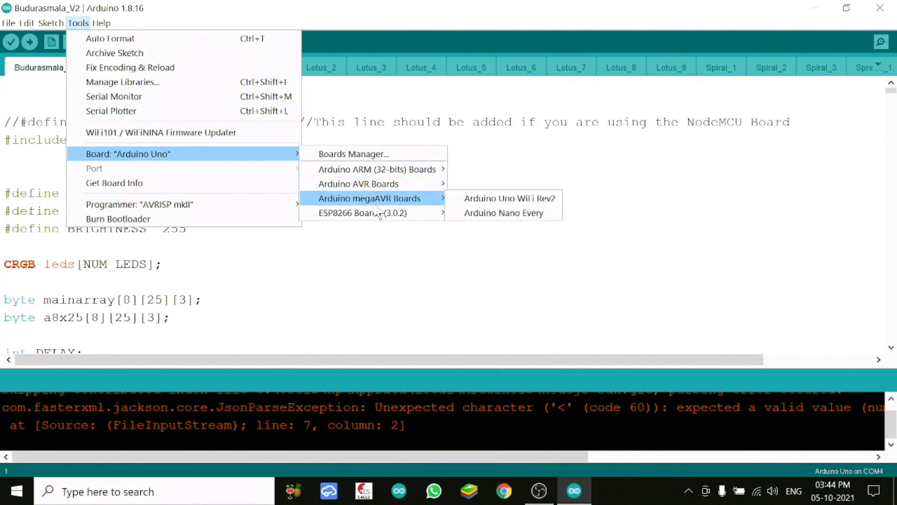
{"action": "mouse_move", "coordinate": [376, 217]}
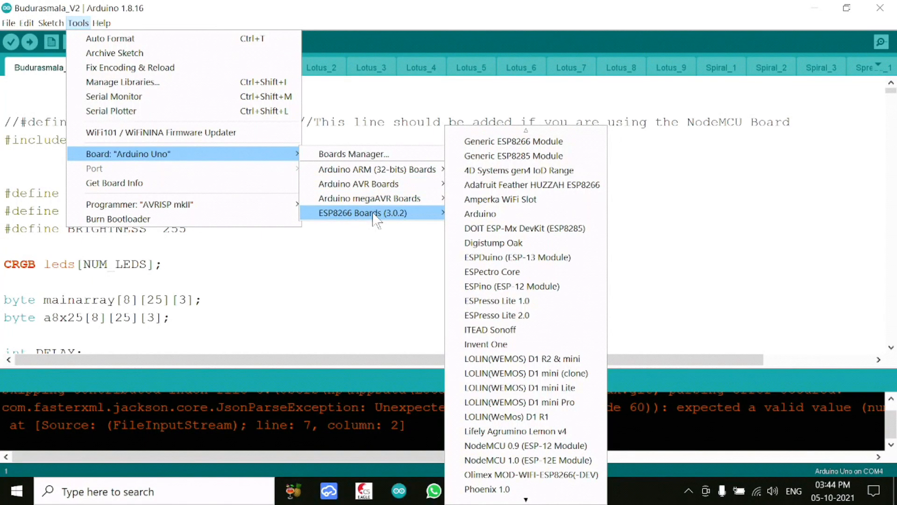
{"action": "left_click", "coordinate": [519, 146]}
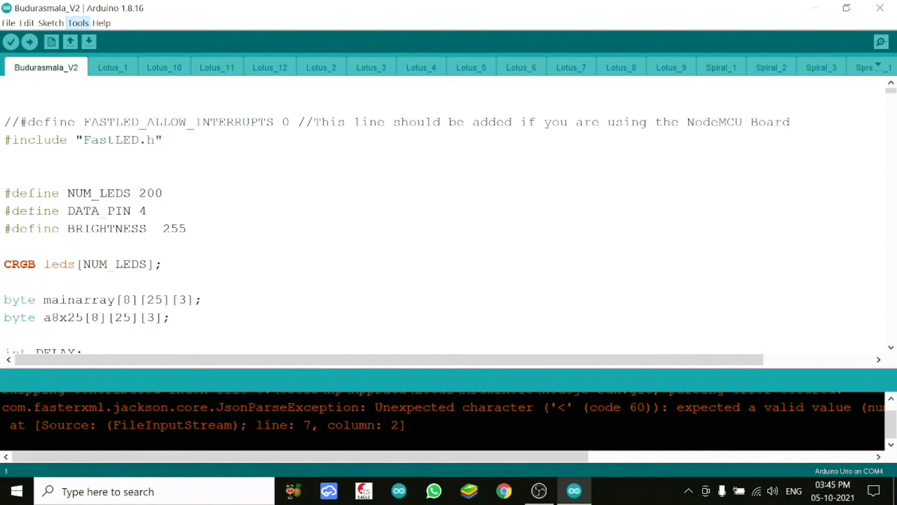
{"action": "left_click", "coordinate": [79, 23]}
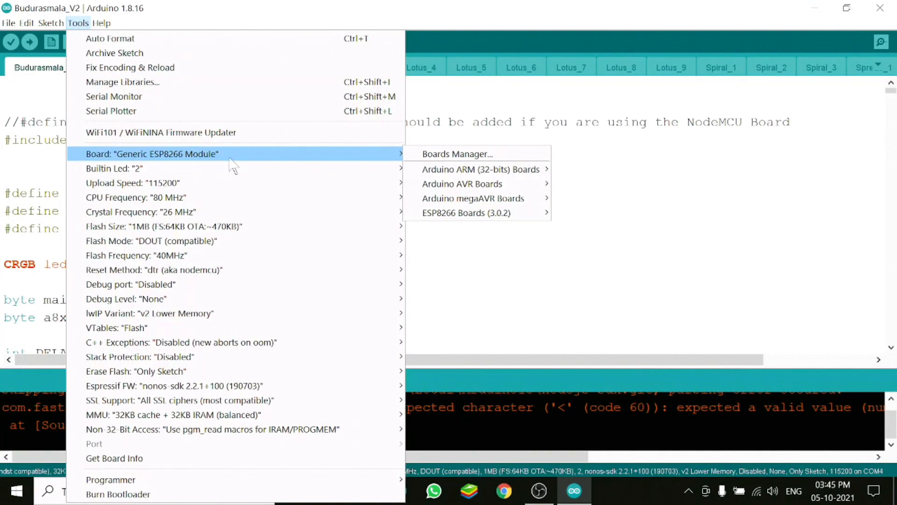
{"action": "mouse_move", "coordinate": [163, 172]}
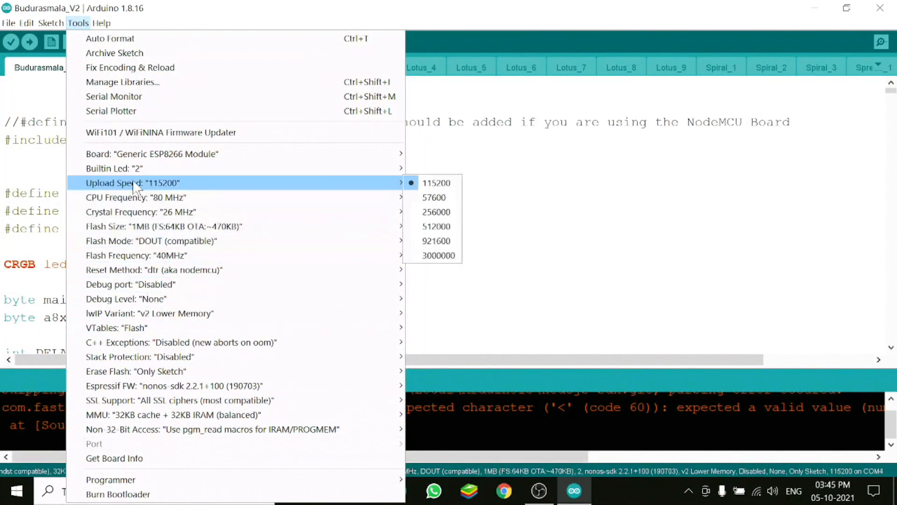
{"action": "mouse_move", "coordinate": [134, 174]}
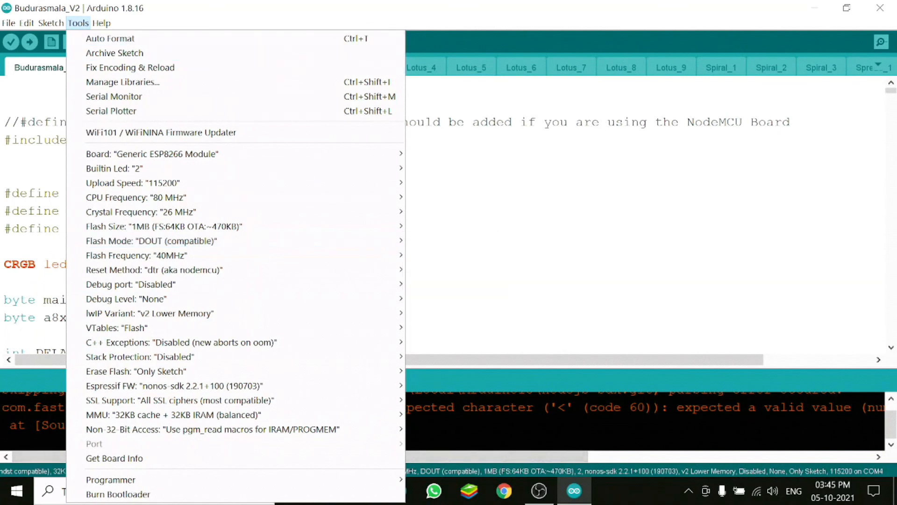
{"action": "key", "text": "Escape"}
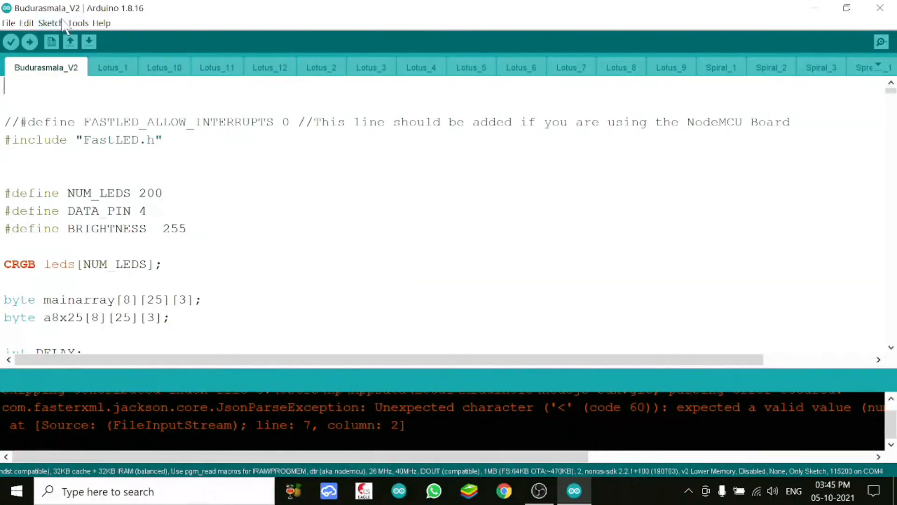